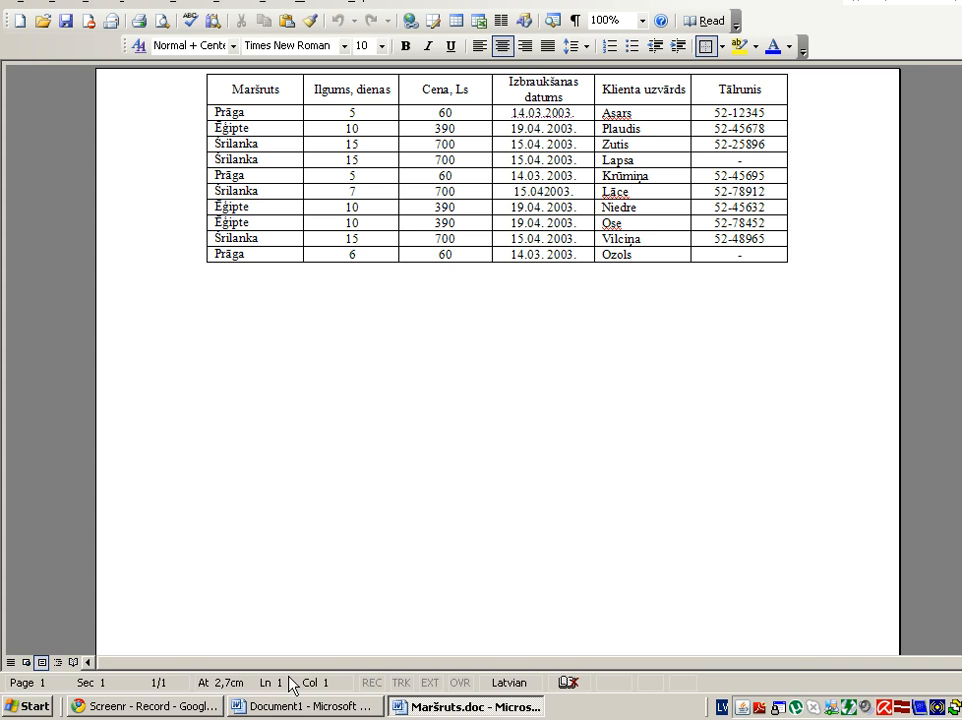
Start a Letters mail merge in Document1 using the current document, and proceed to recipient selection.
click(297, 706)
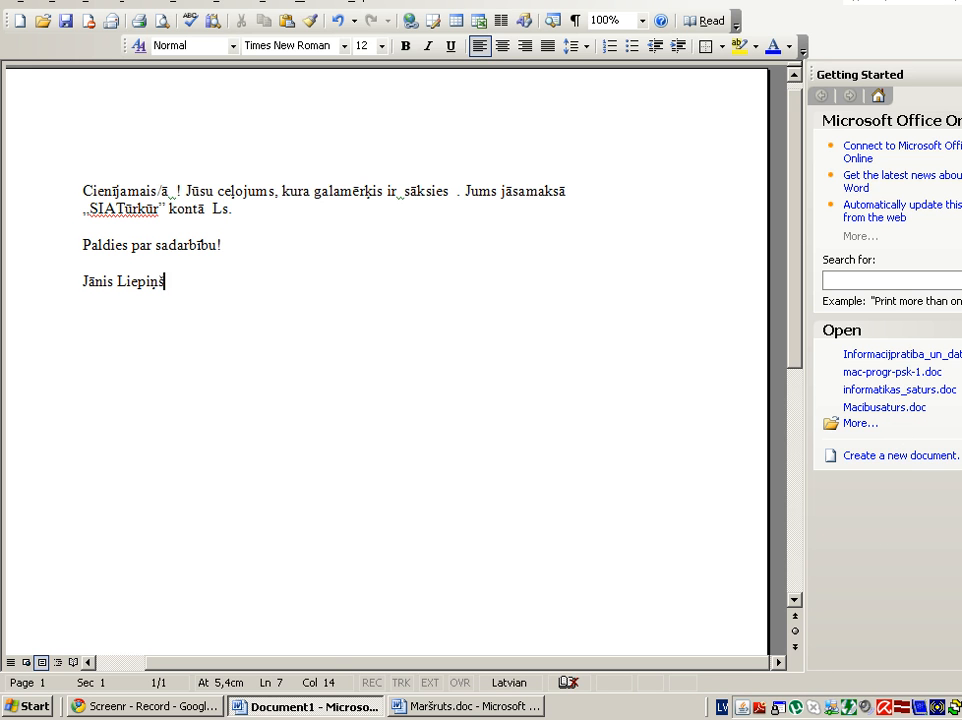
click(920, 75)
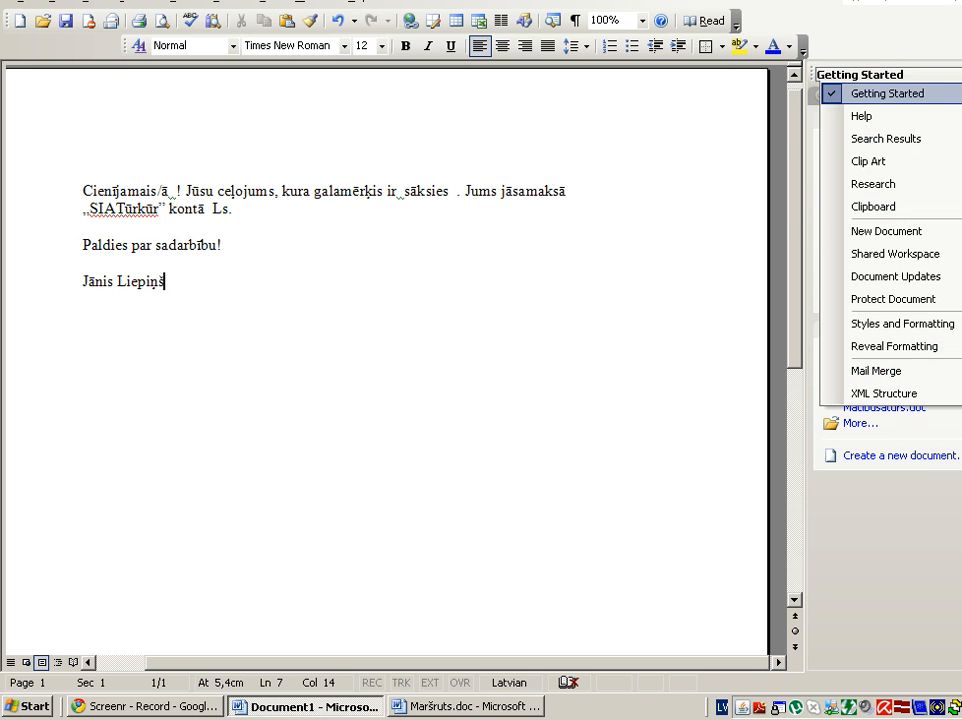
click(870, 373)
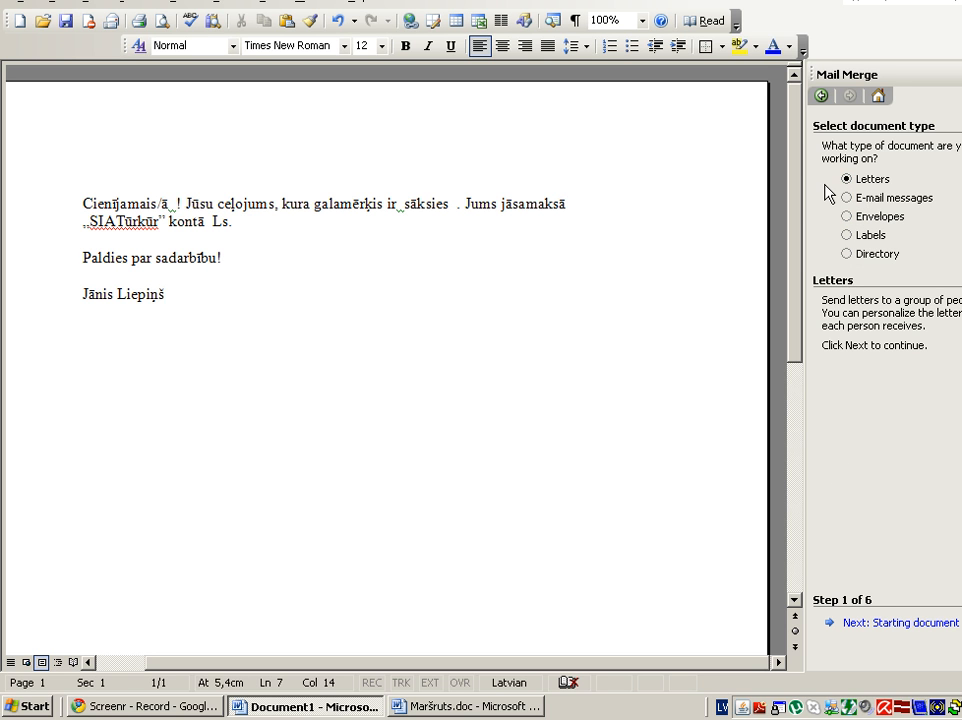
click(851, 628)
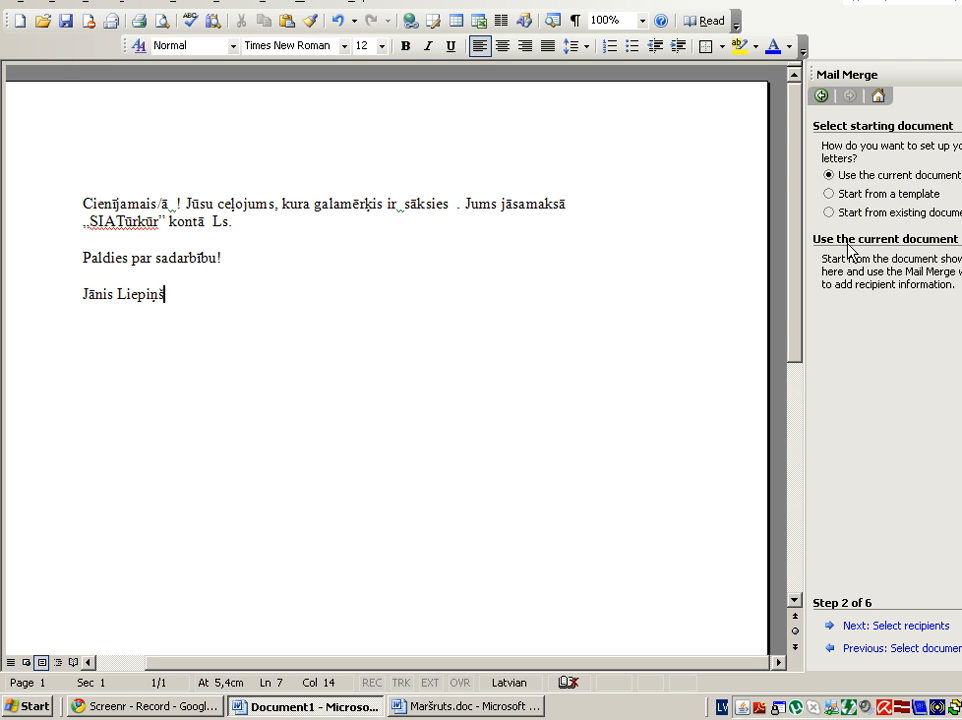
click(871, 627)
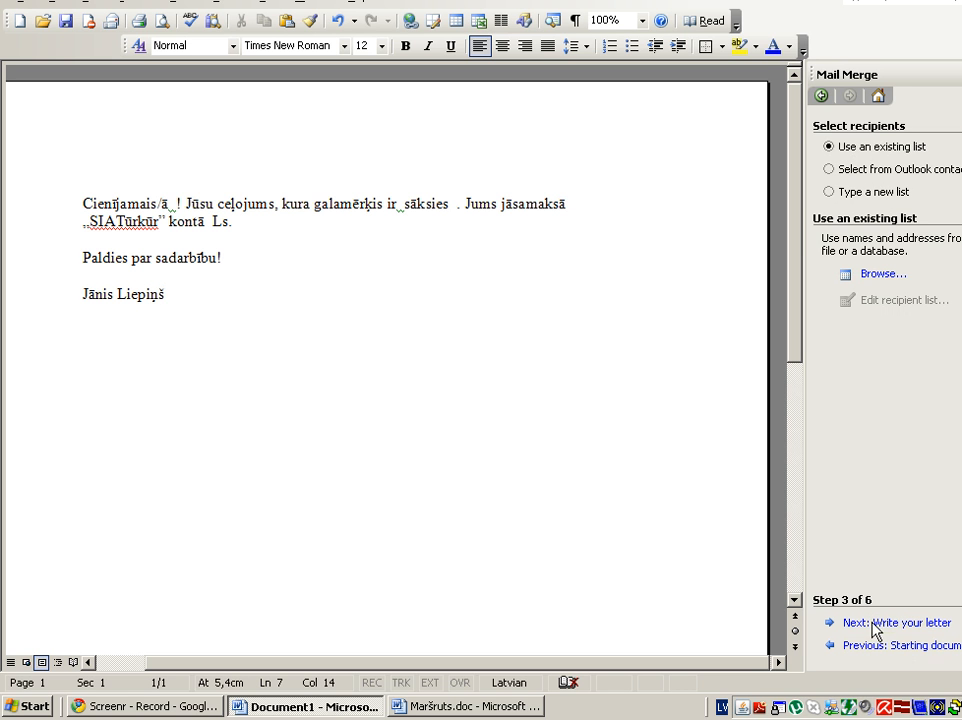
Load Maršruts.doc from the Desktop as the existing recipient list.
click(876, 279)
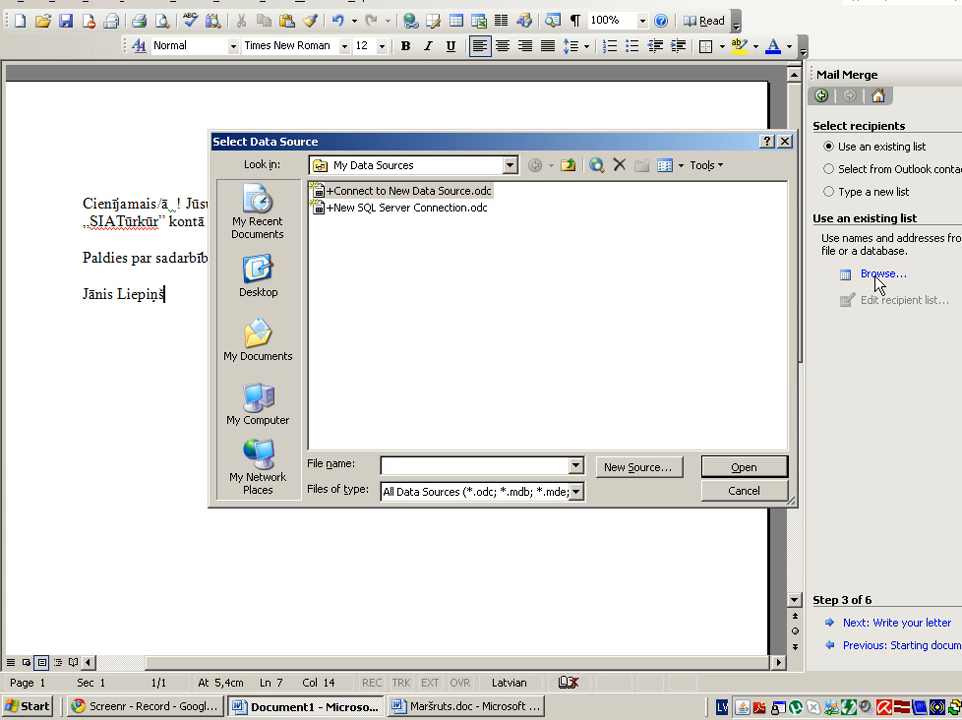
click(509, 167)
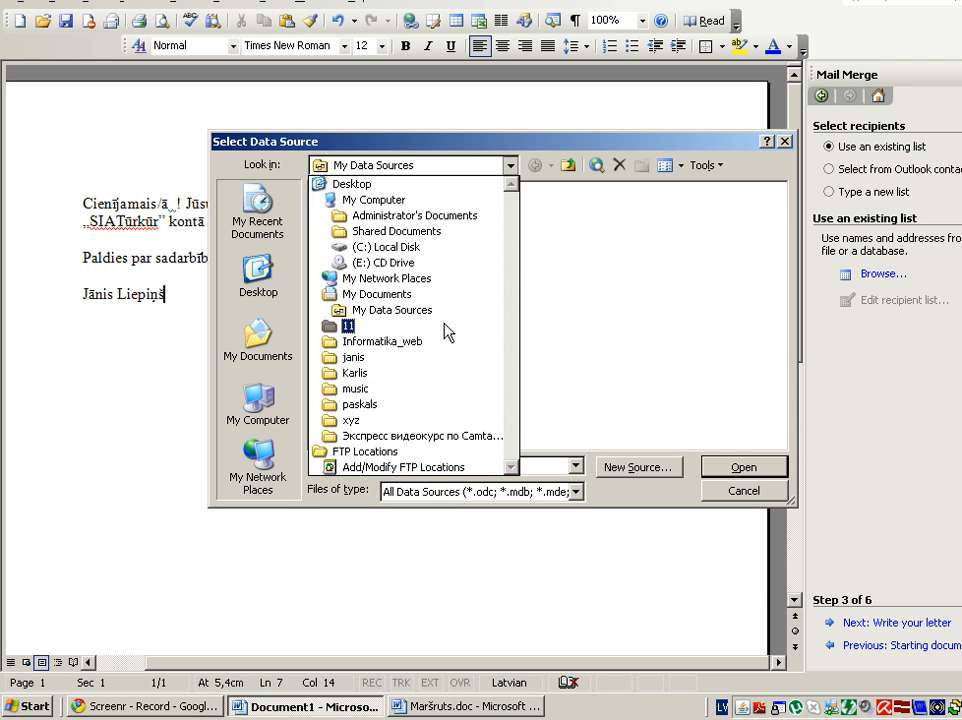
click(350, 184)
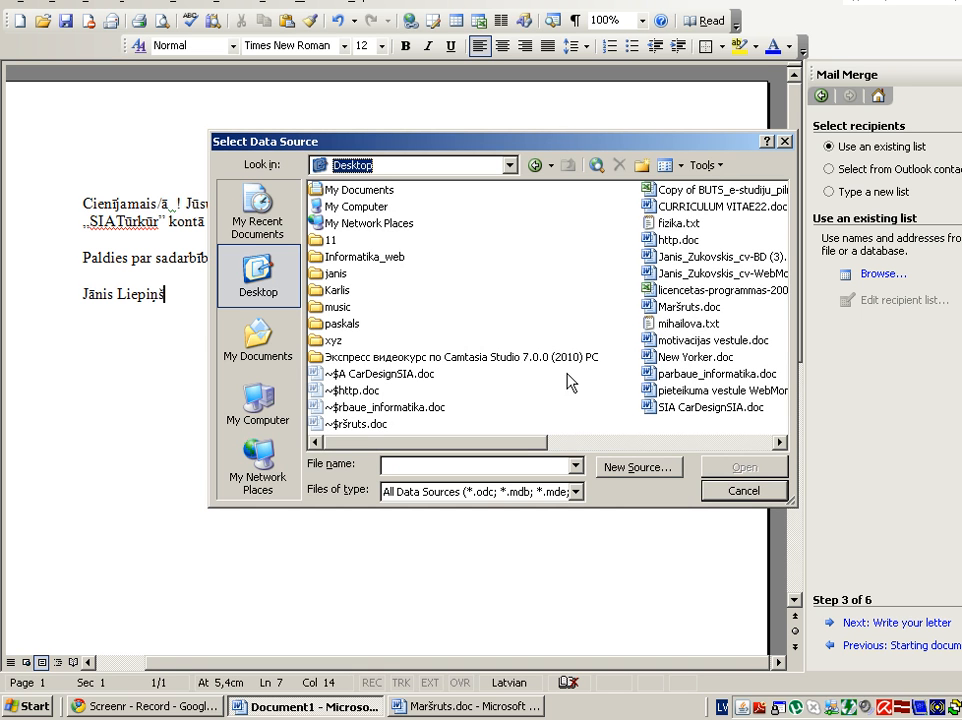
double_click(651, 309)
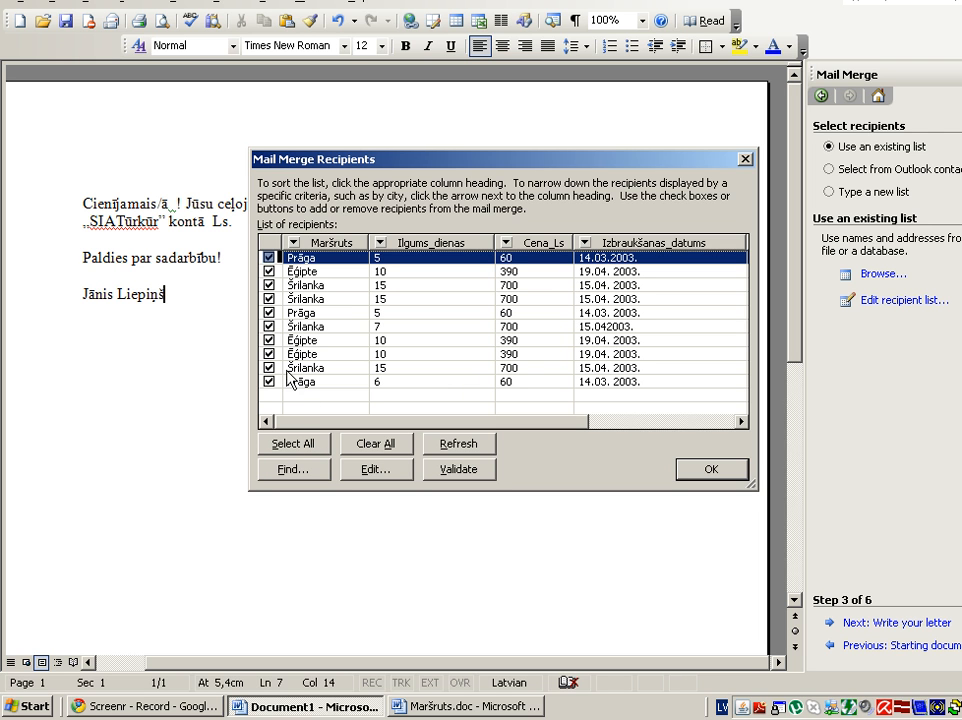
Exclude the 7-day Šrilanka record from the recipients, accept the list and proceed to writing the letter.
click(268, 327)
click(700, 472)
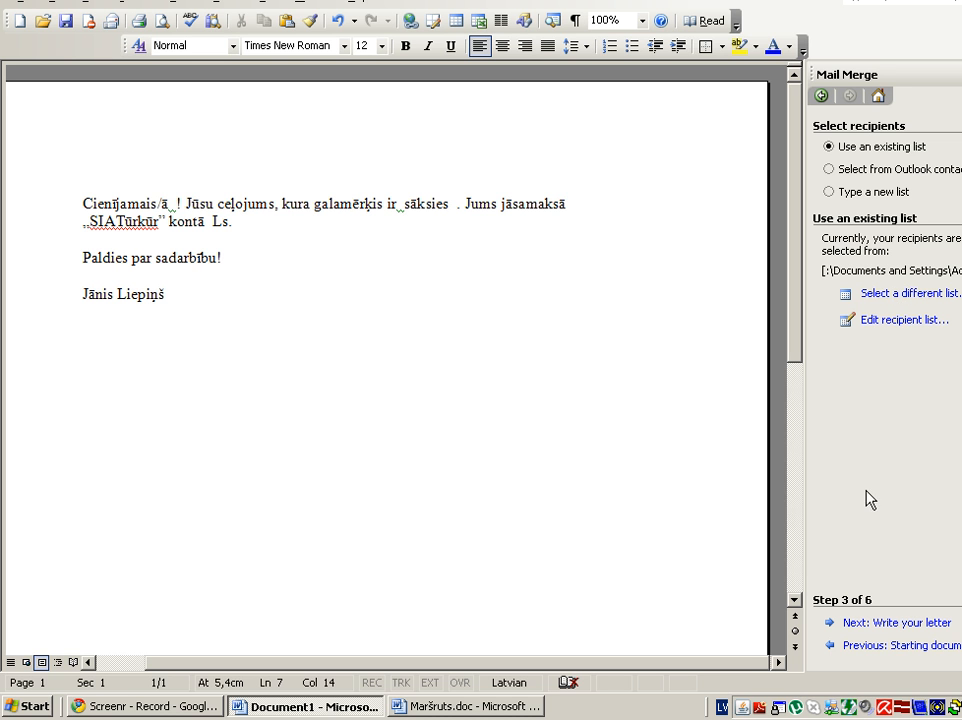
click(872, 625)
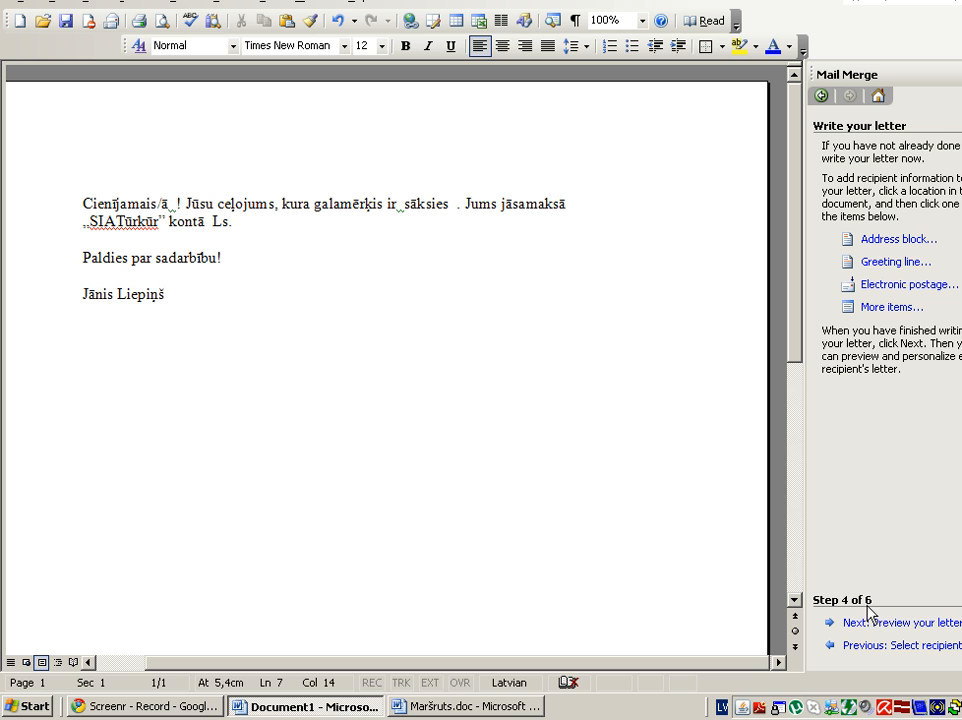
click(889, 311)
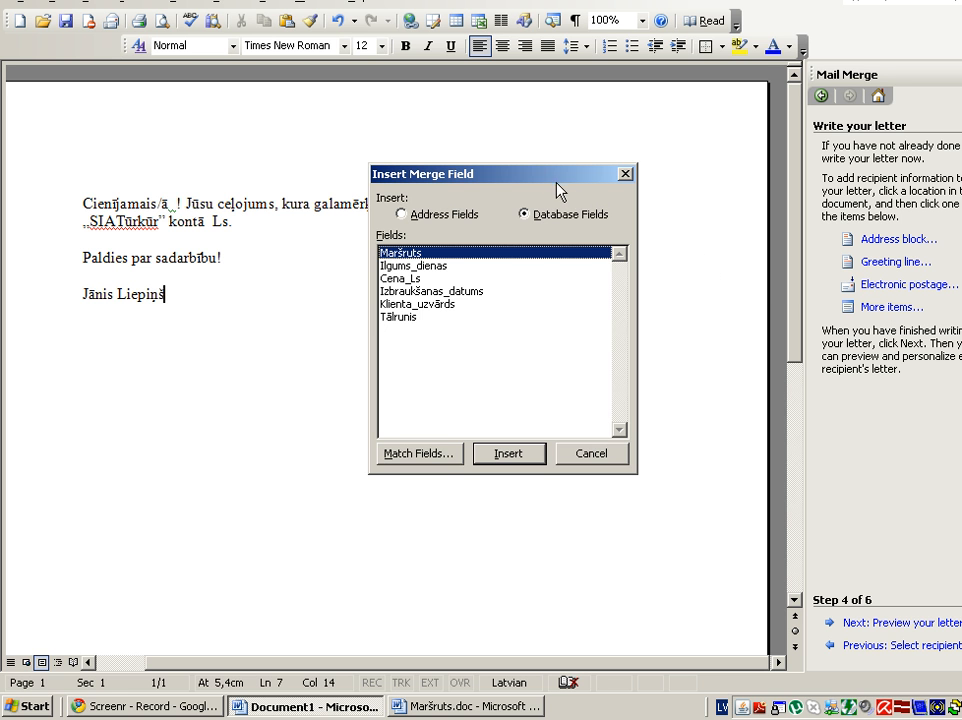
drag(549, 184, 609, 188)
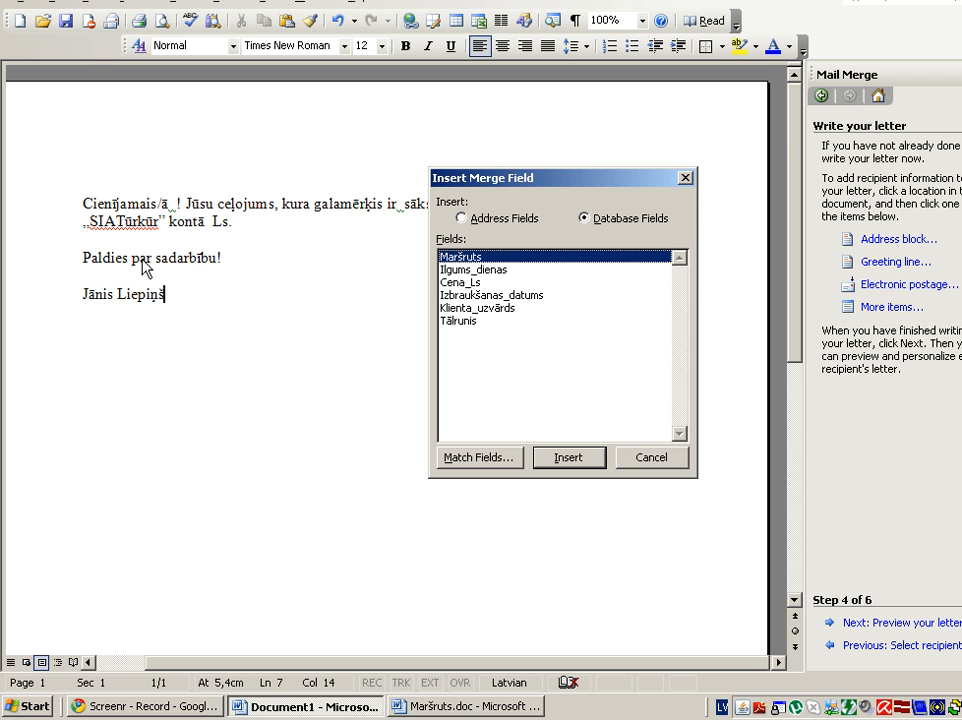
click(648, 460)
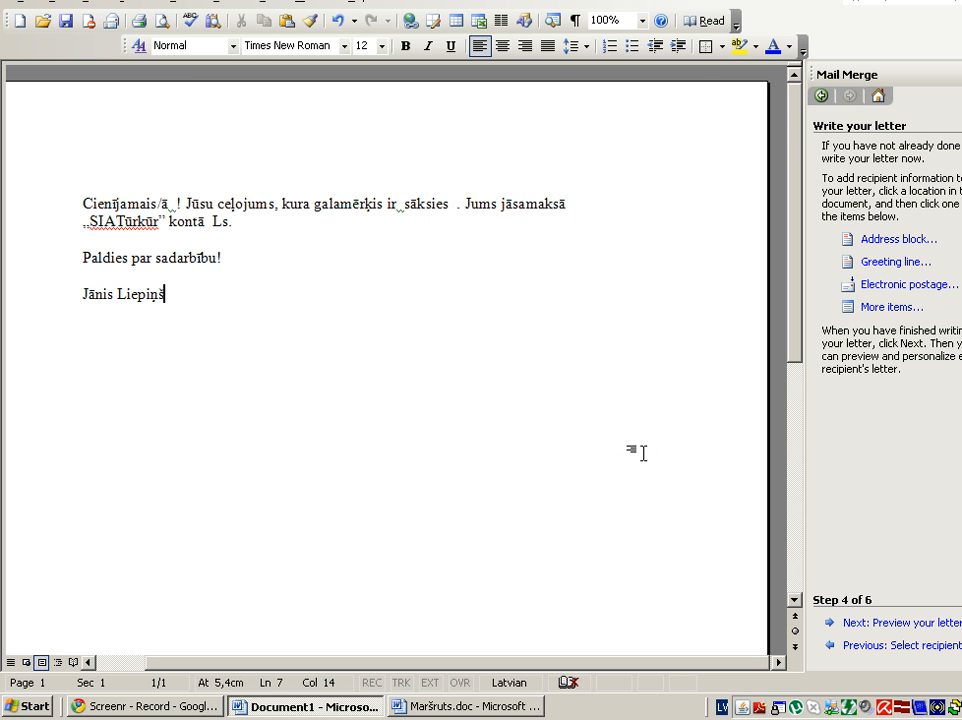
Insert the Klienta_uzvārds merge field after "Cienījamais/ā" in the greeting.
click(172, 200)
click(880, 308)
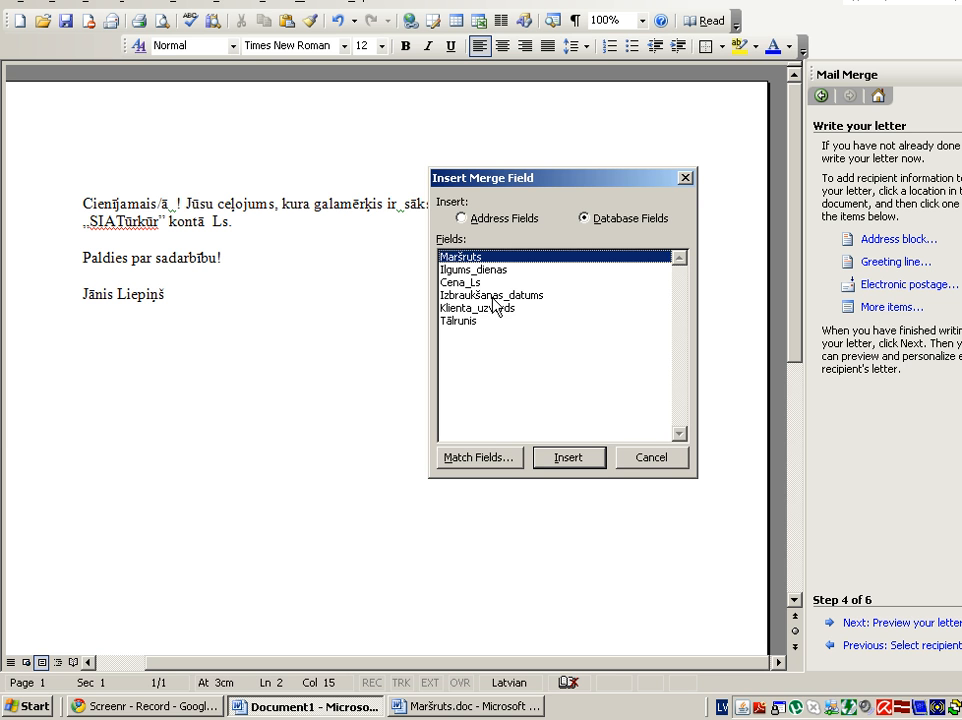
click(459, 310)
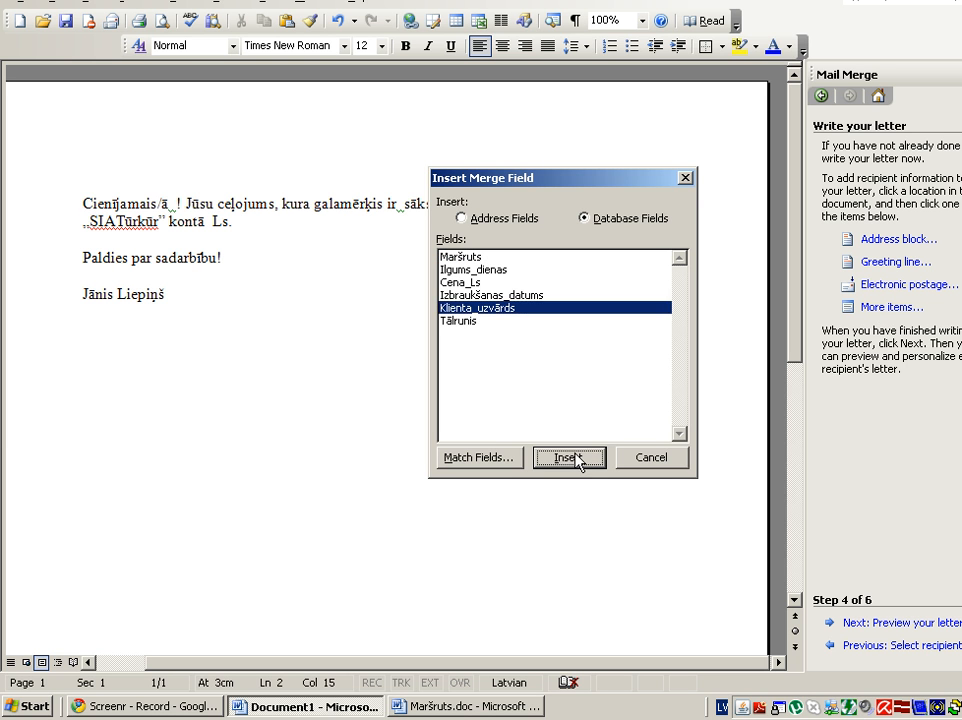
click(568, 458)
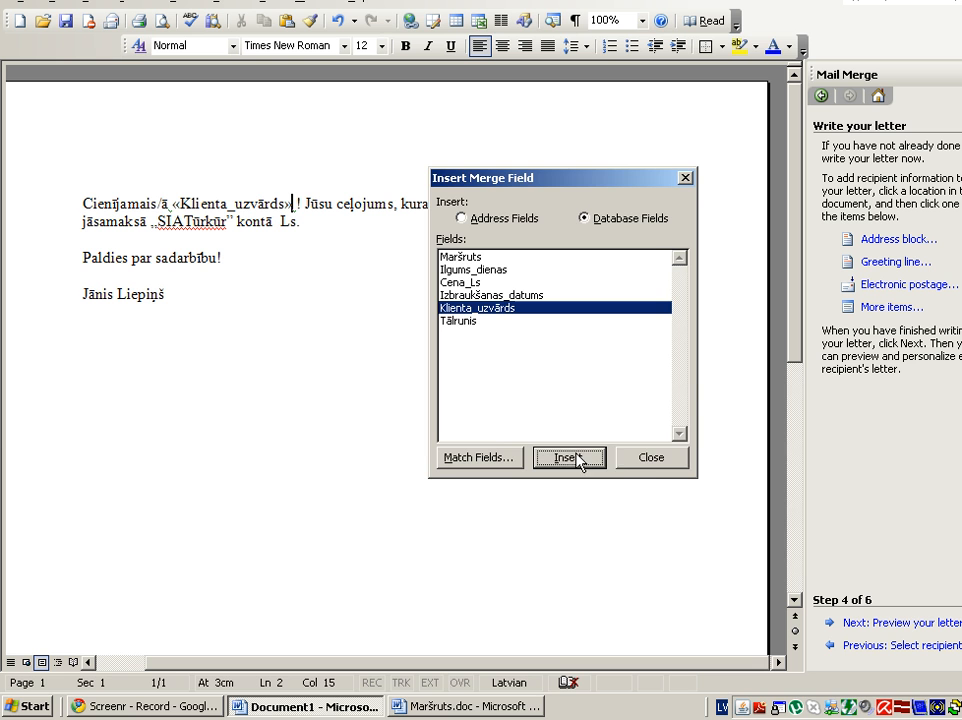
click(651, 460)
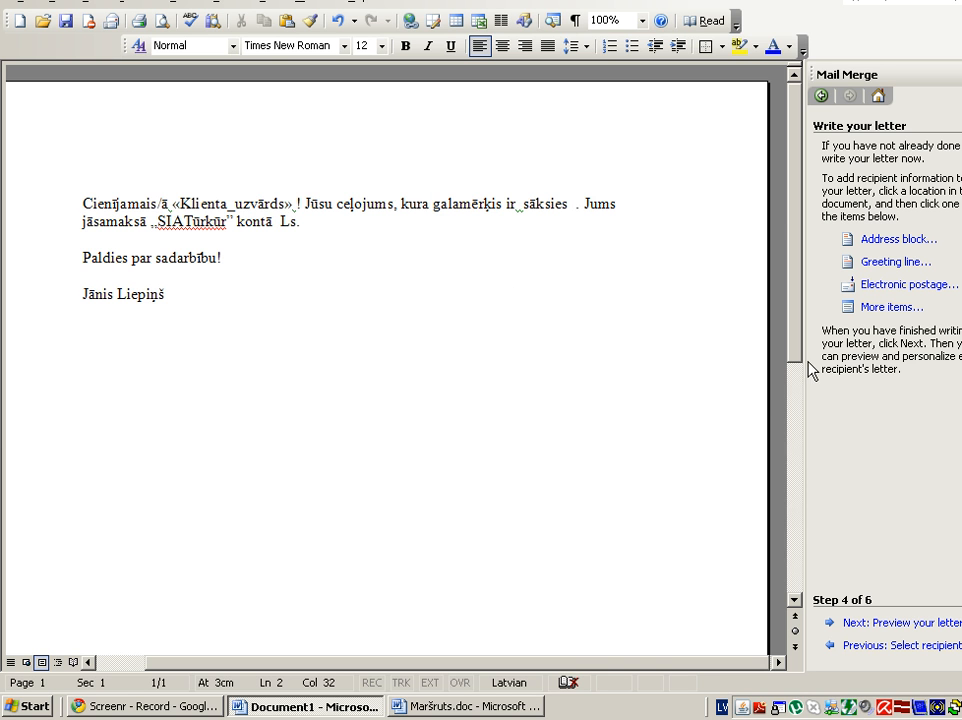
Insert the Maršruts merge field after "galamērķis ir" in the letter's first sentence.
click(870, 308)
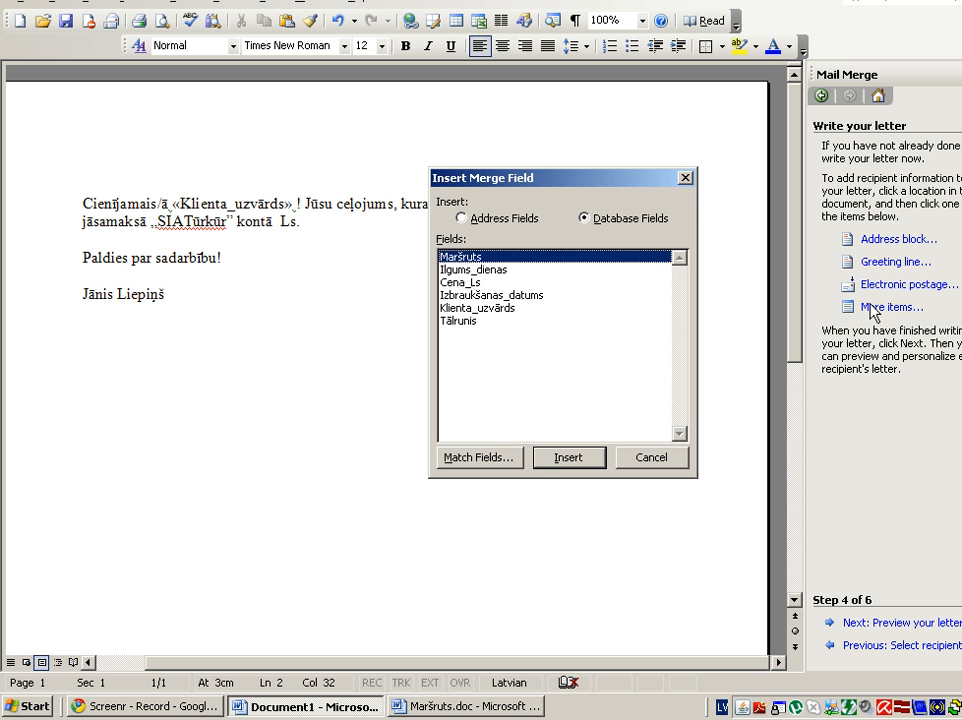
click(651, 460)
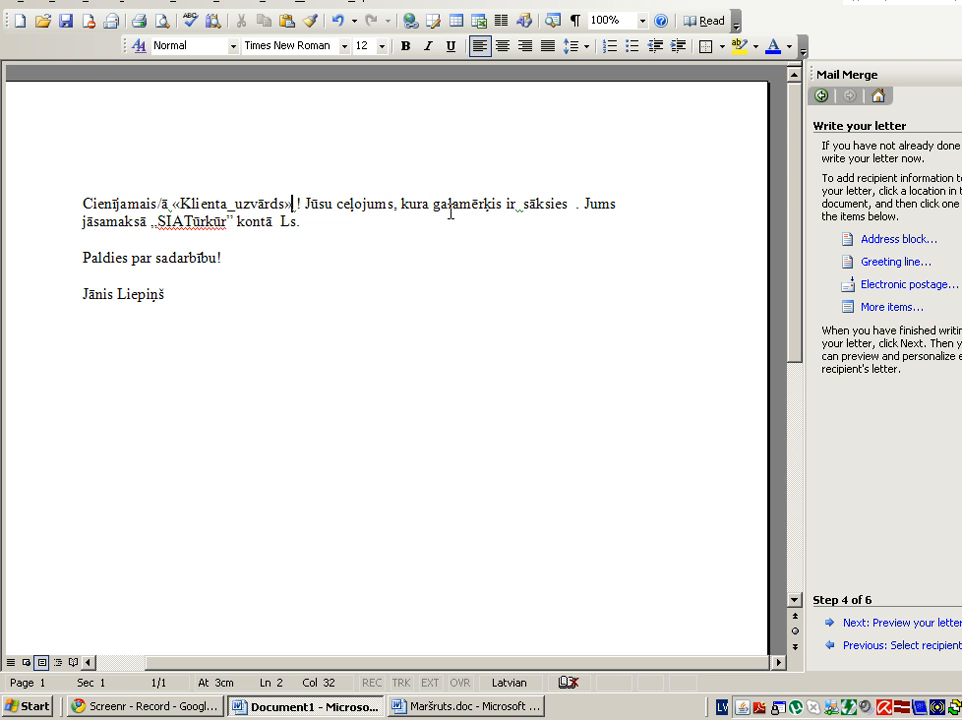
click(517, 206)
click(866, 308)
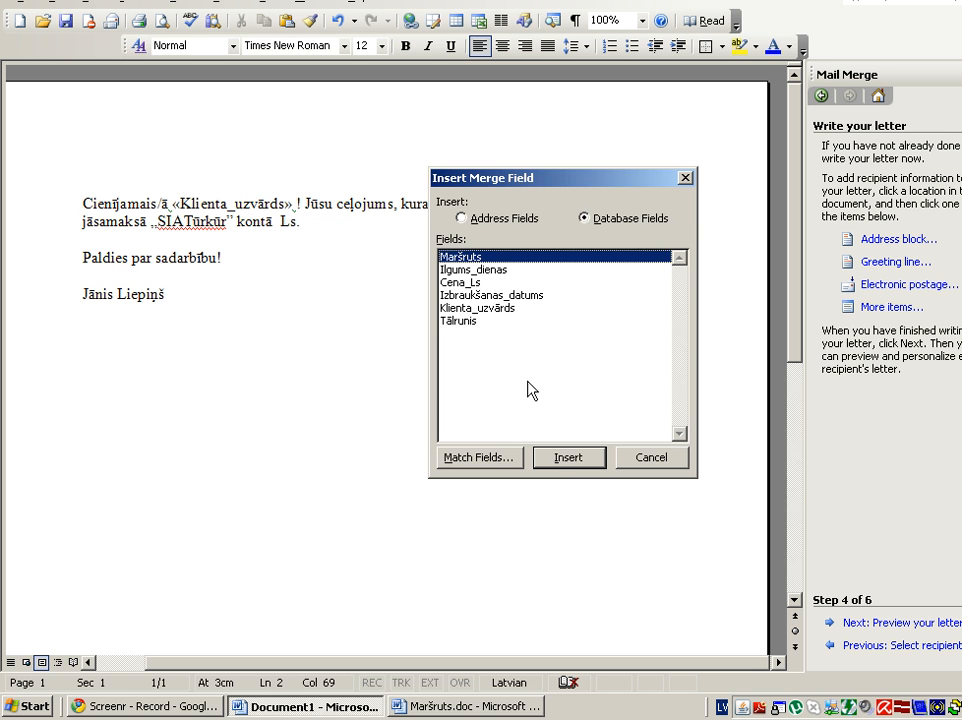
click(560, 459)
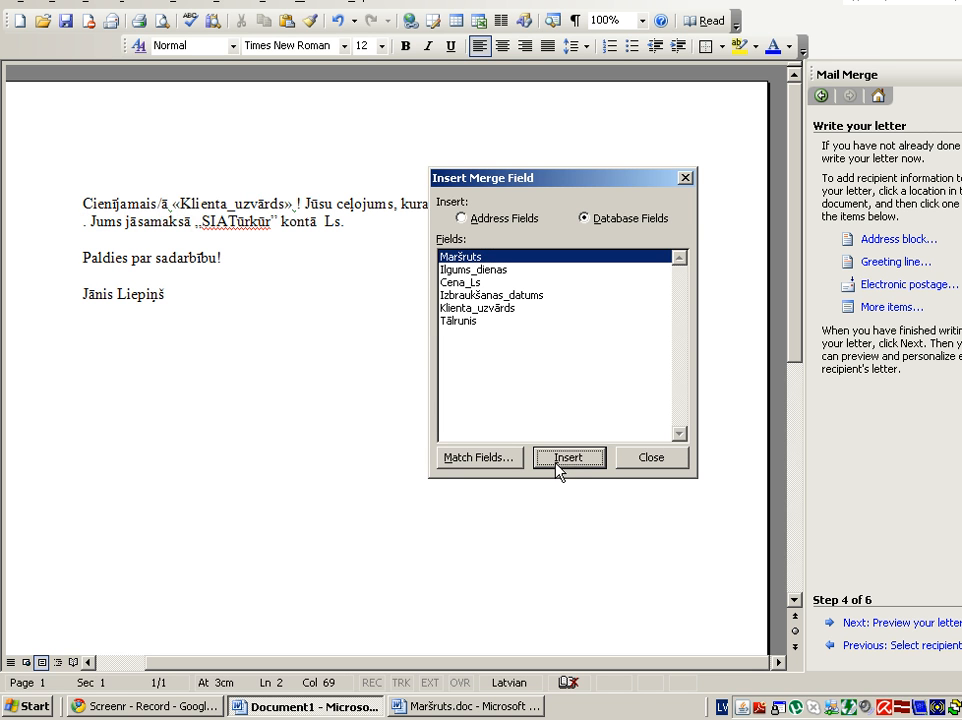
click(640, 461)
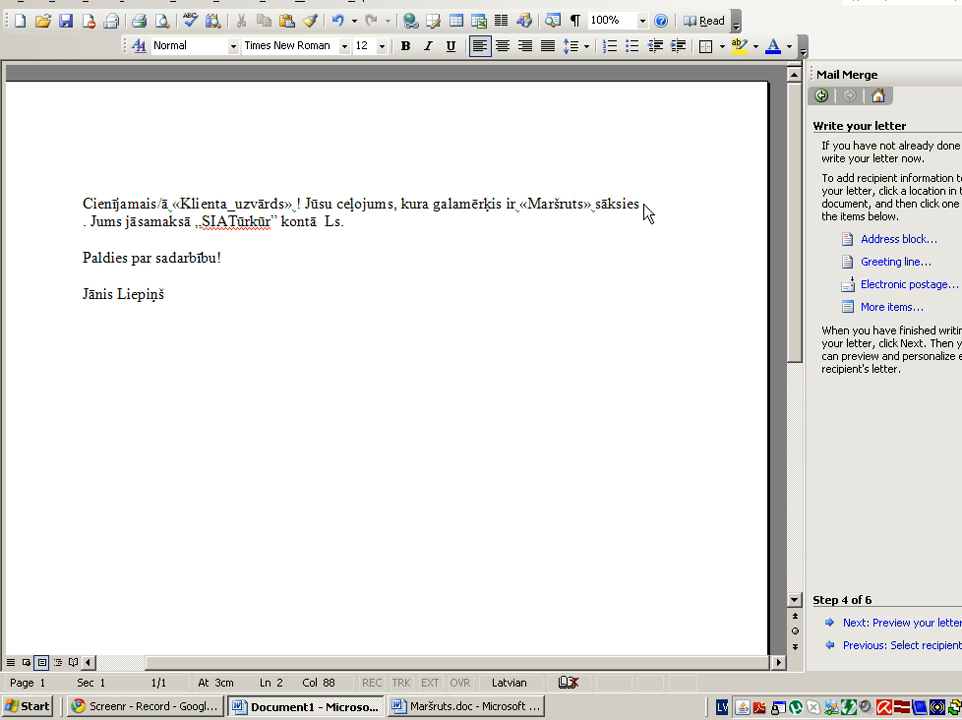
Insert the Izbraukšanas_datums merge field after "sāksies".
click(862, 310)
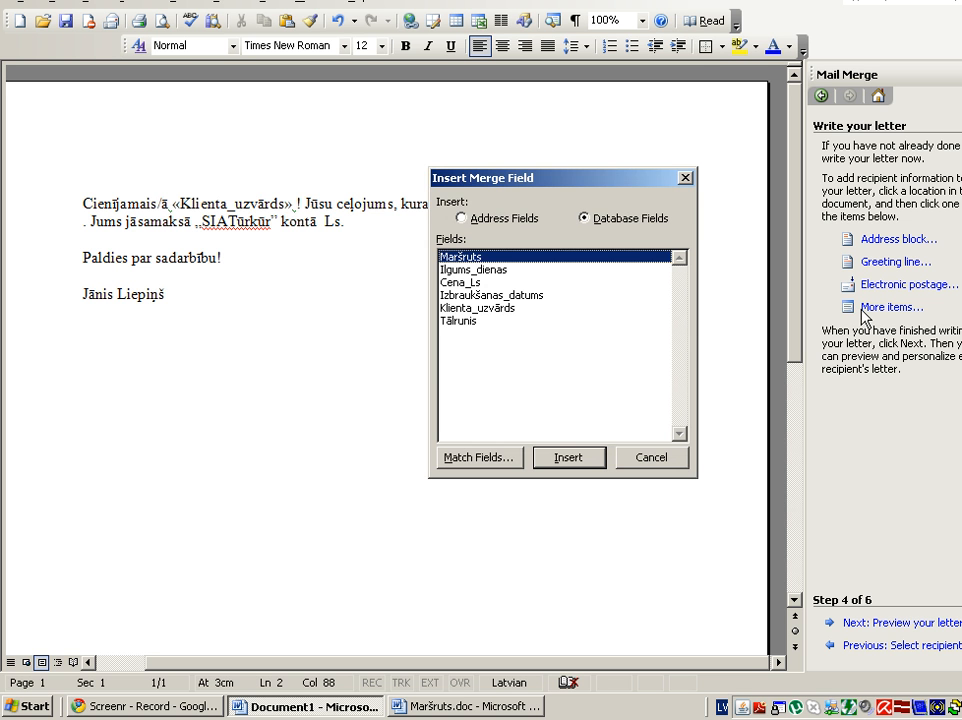
click(505, 295)
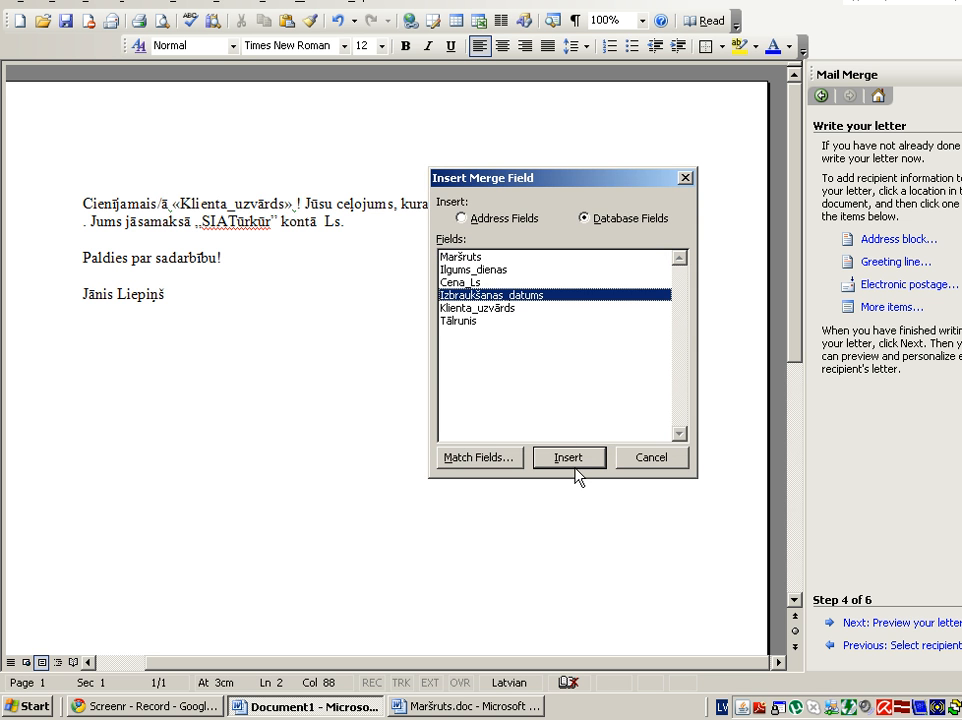
click(576, 460)
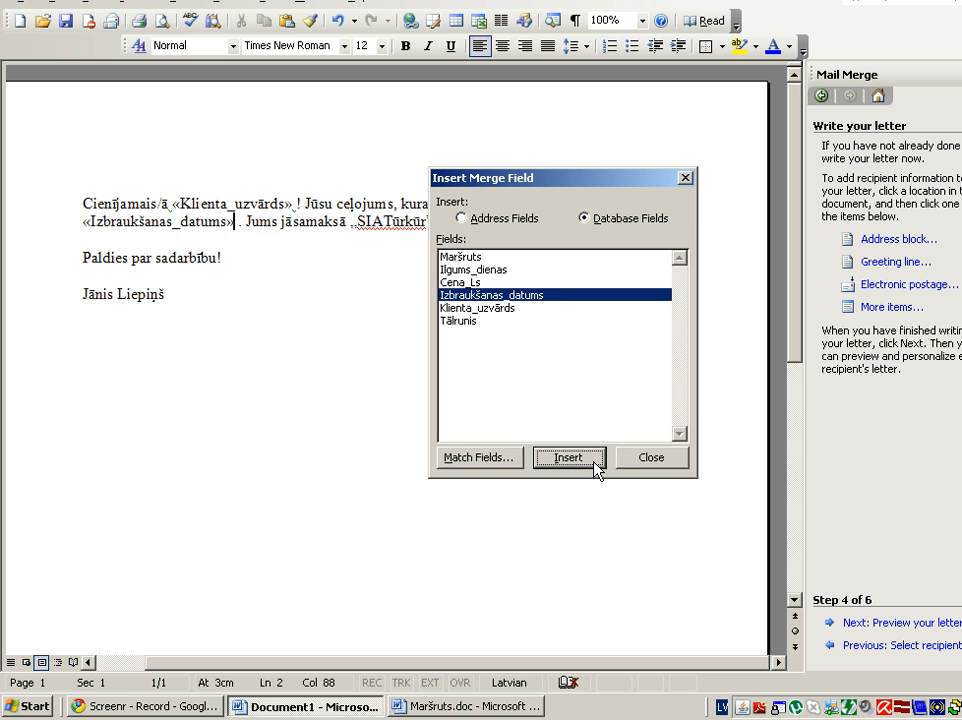
click(631, 460)
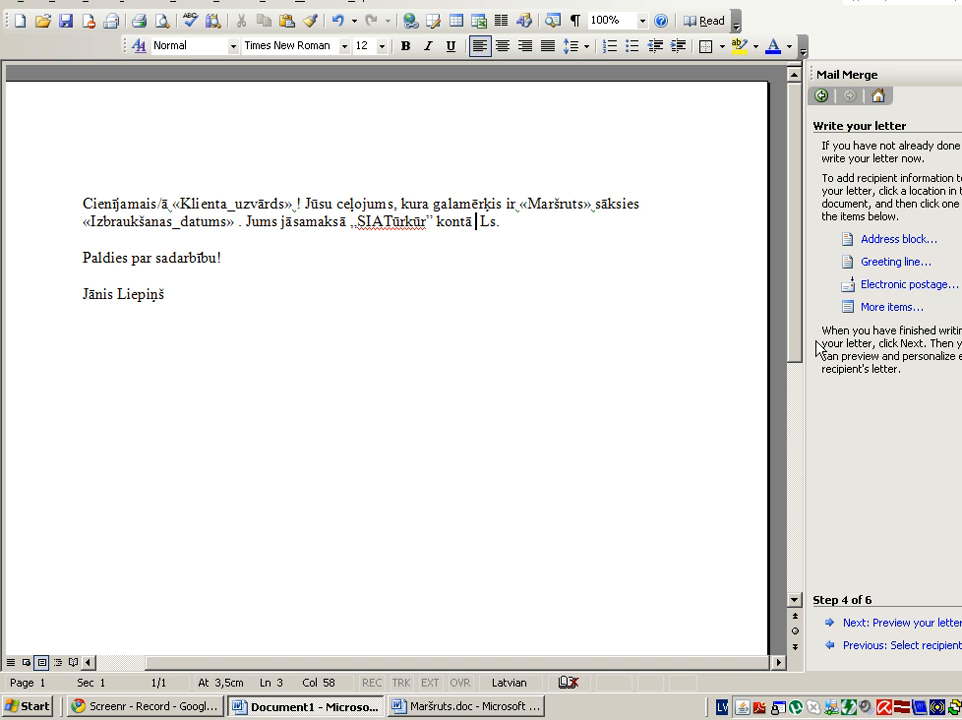
Insert the Cena_Ls merge field twice between "kontā" and "Ls." in the payment sentence.
click(852, 310)
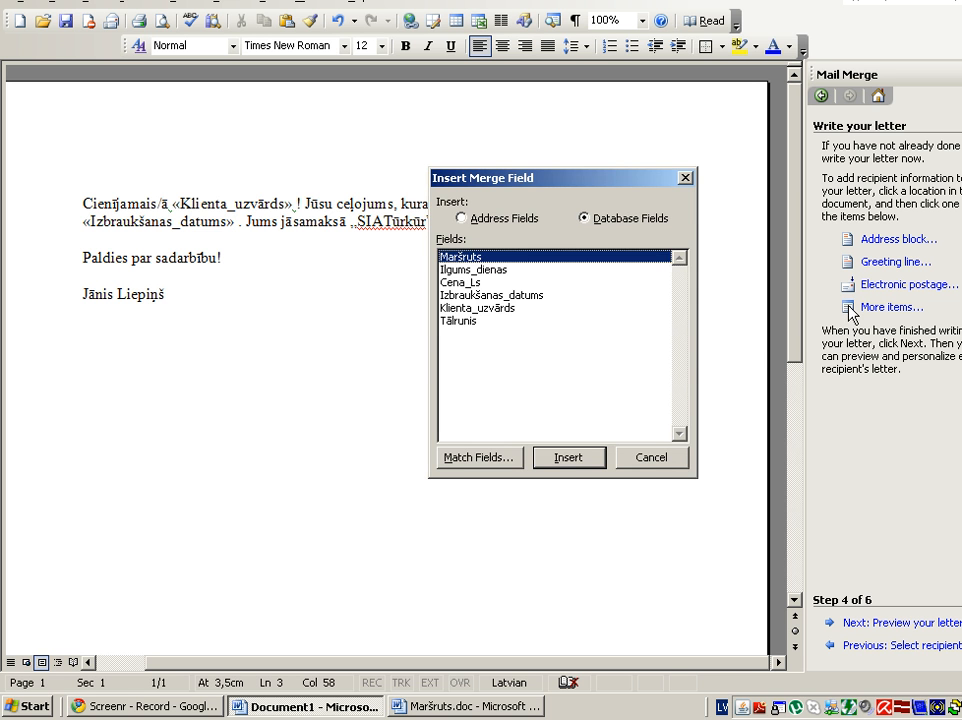
click(458, 283)
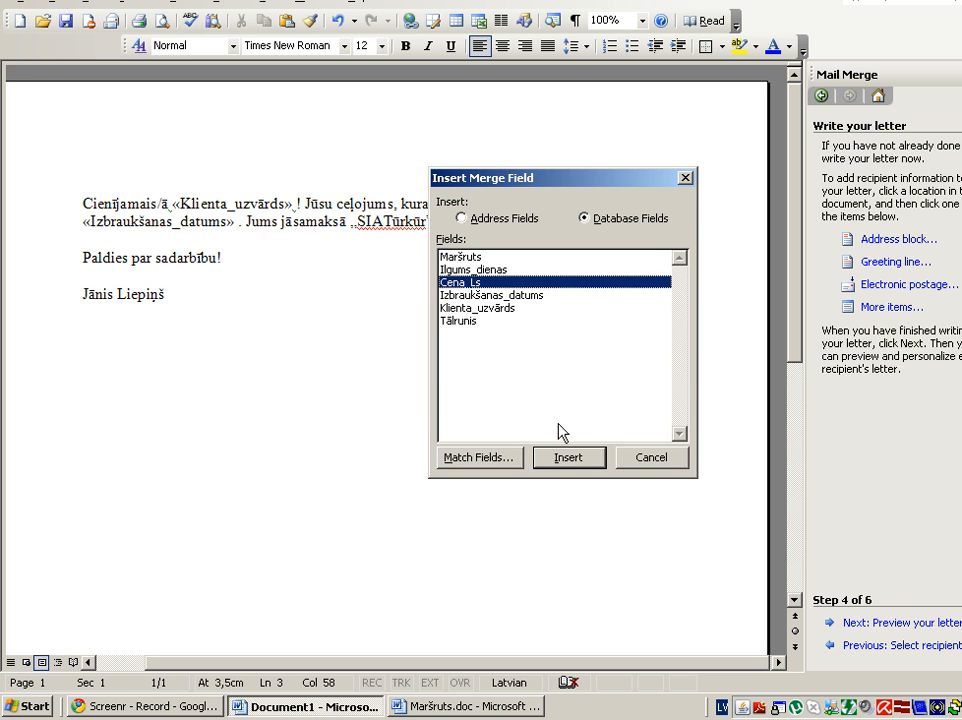
click(566, 457)
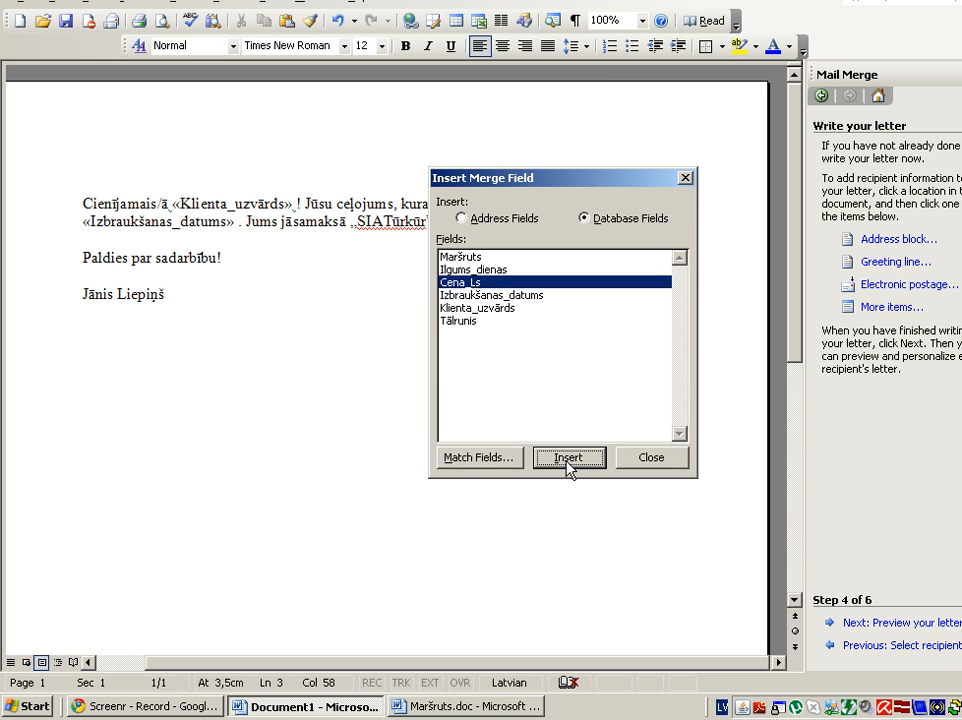
click(567, 459)
click(631, 462)
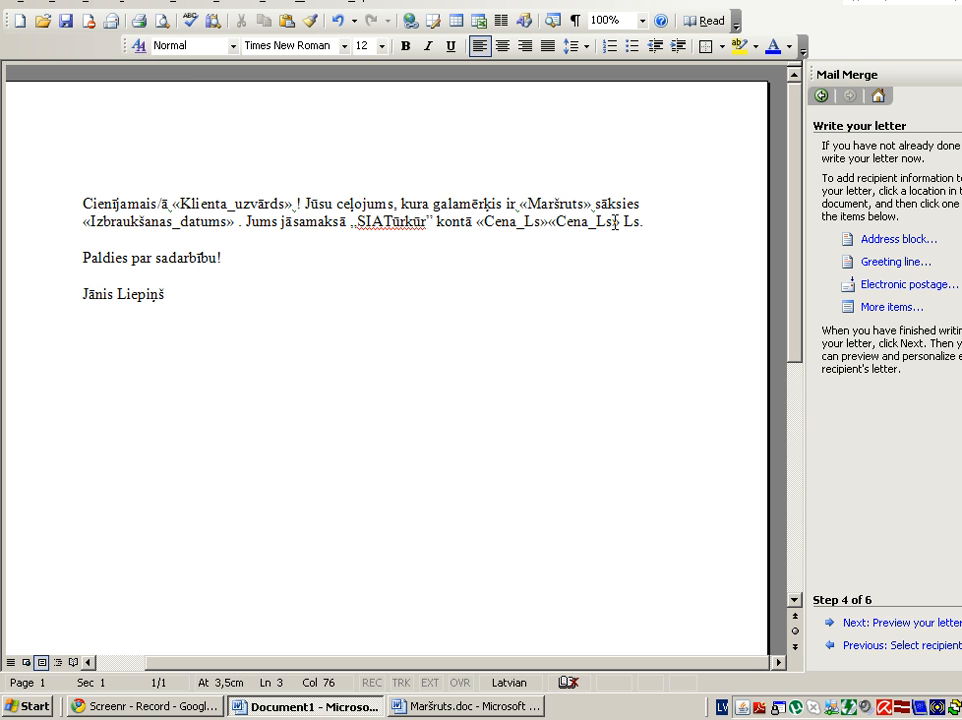
Try to delete the duplicate Cena_Ls merge field before "Ls.".
key(BackSpace)
key(BackSpace)
key(BackSpace)
key(BackSpace)
key(BackSpace)
key(BackSpace)
key(BackSpace)
key(BackSpace)
key(BackSpace)
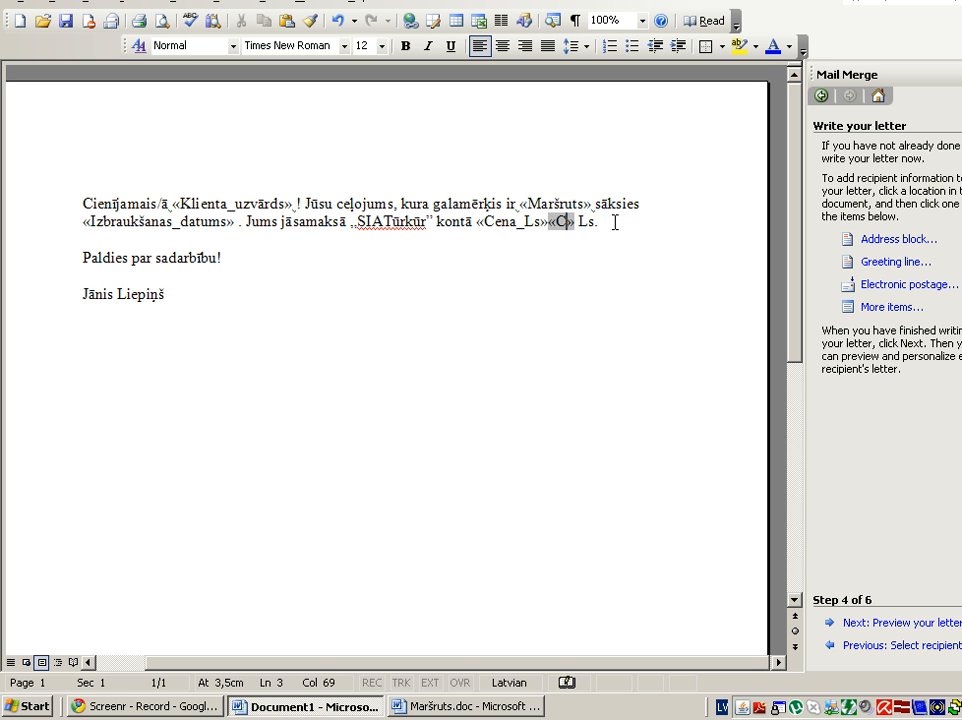
key(Delete)
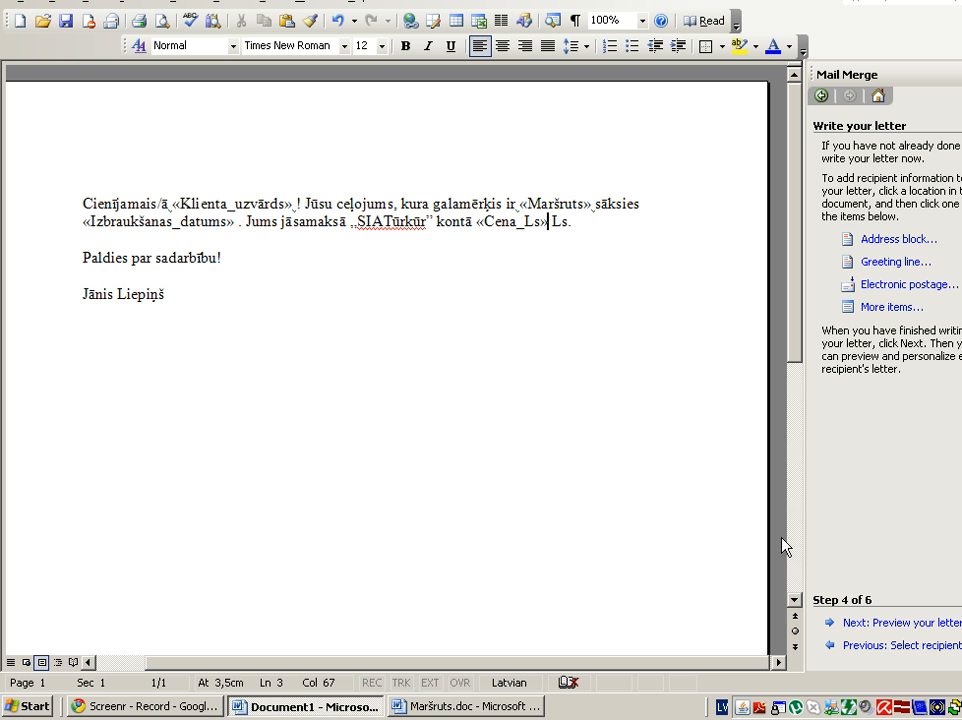
Preview the merged letters and advance to the second recipient's letter.
click(884, 623)
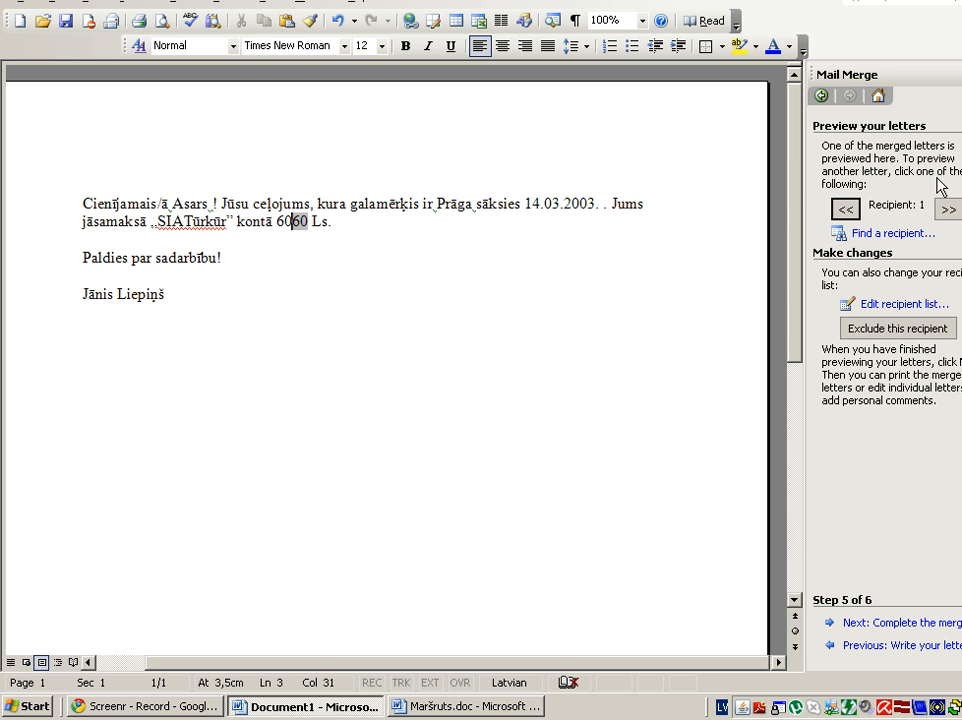
click(944, 210)
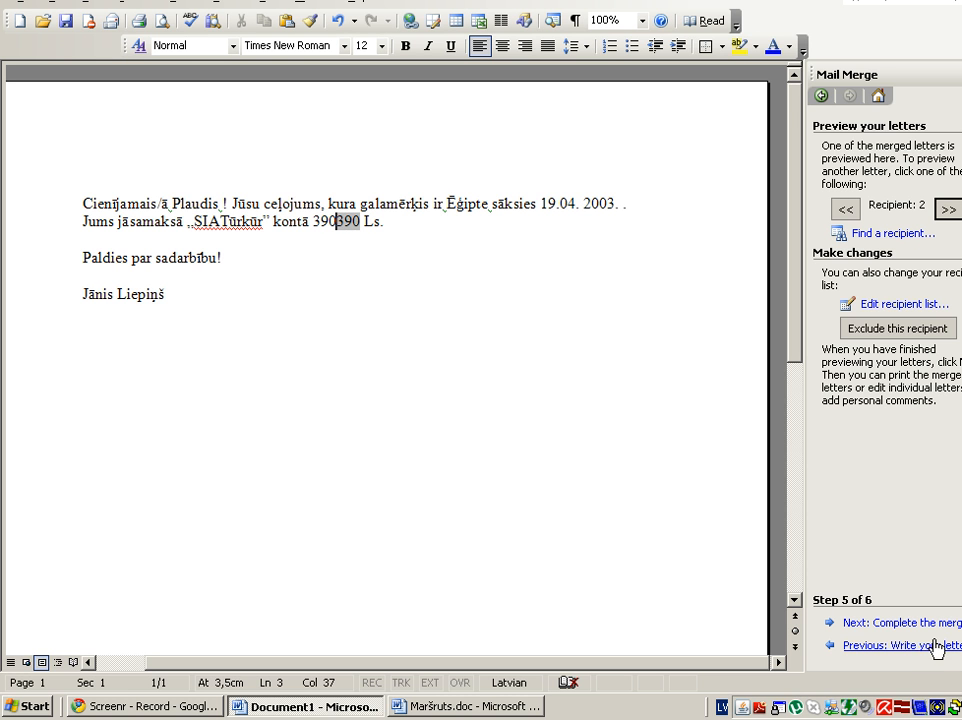
Return to the letter-writing stage and delete both Cena_Ls merge fields between "kontā" and "Ls.".
click(903, 646)
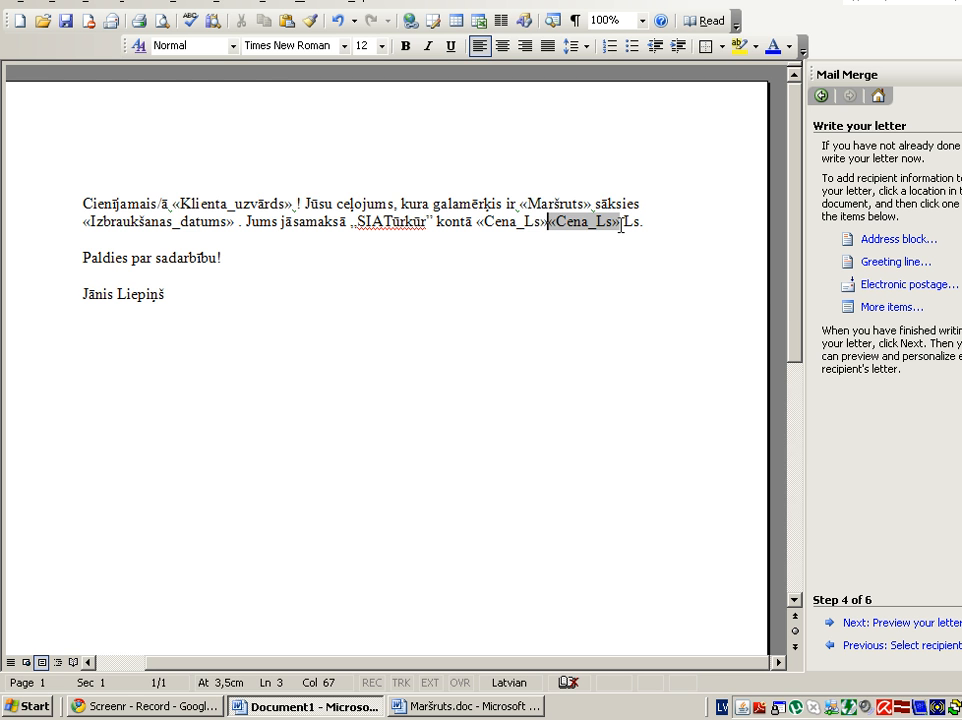
drag(621, 221, 558, 228)
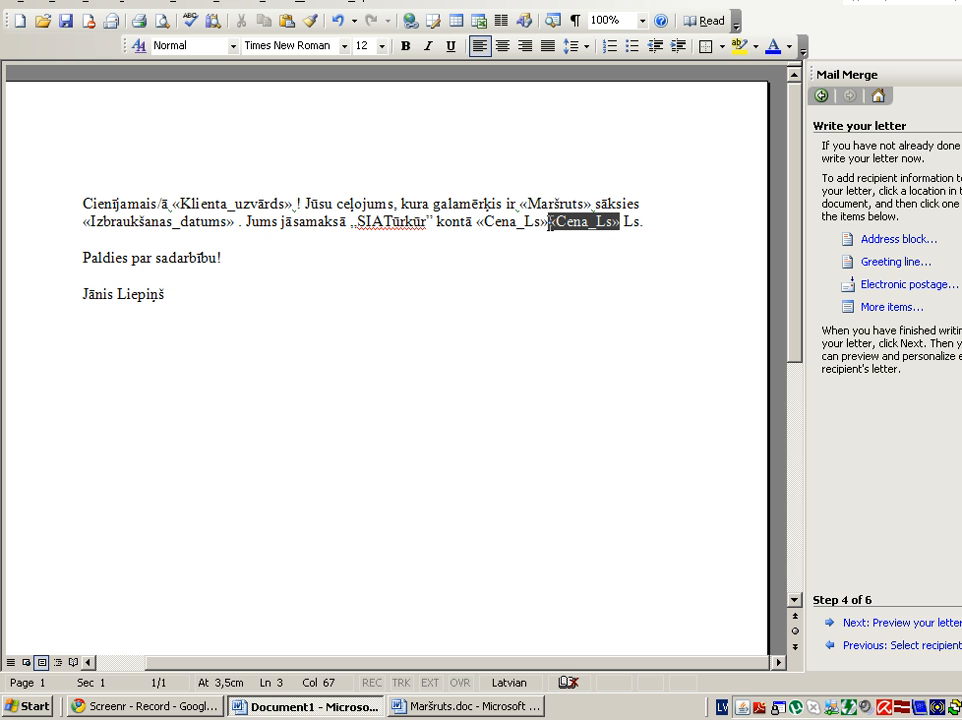
key(Delete)
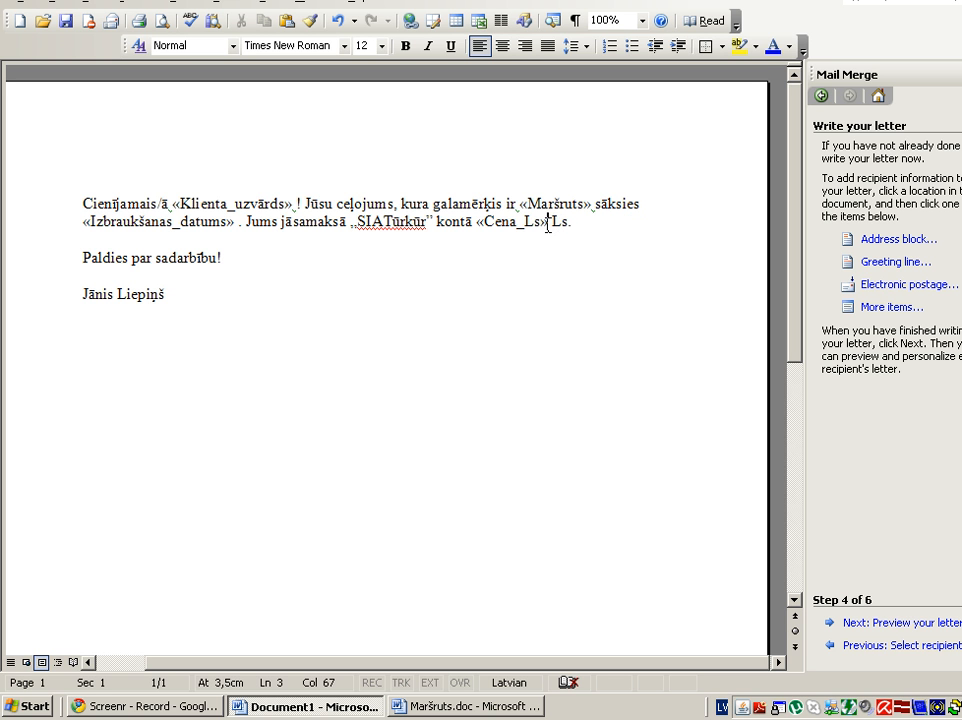
drag(548, 226, 478, 228)
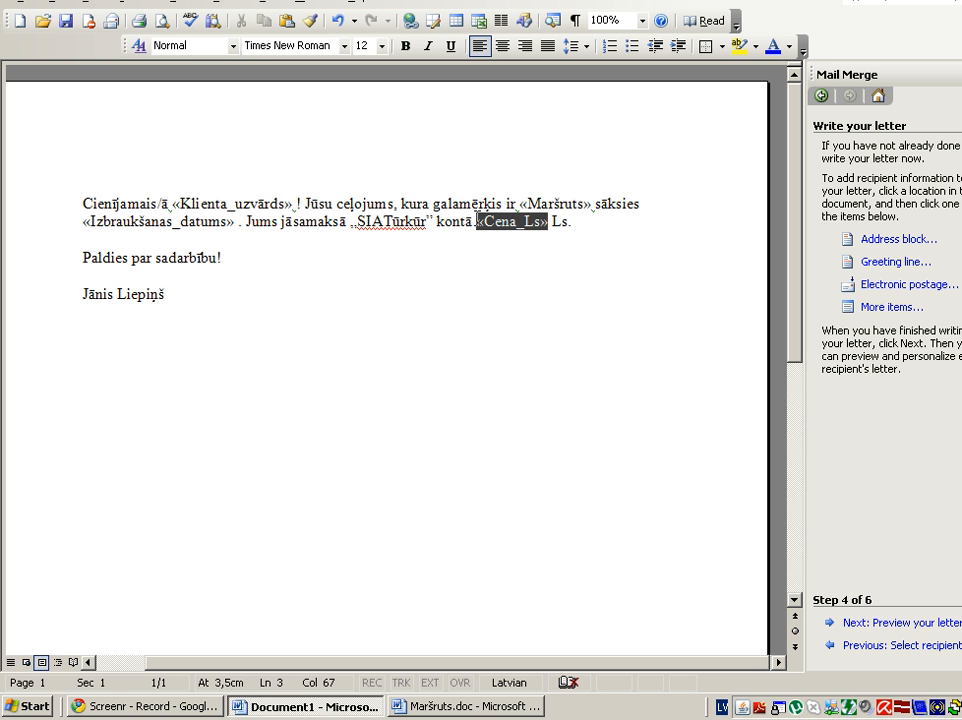
key(Delete)
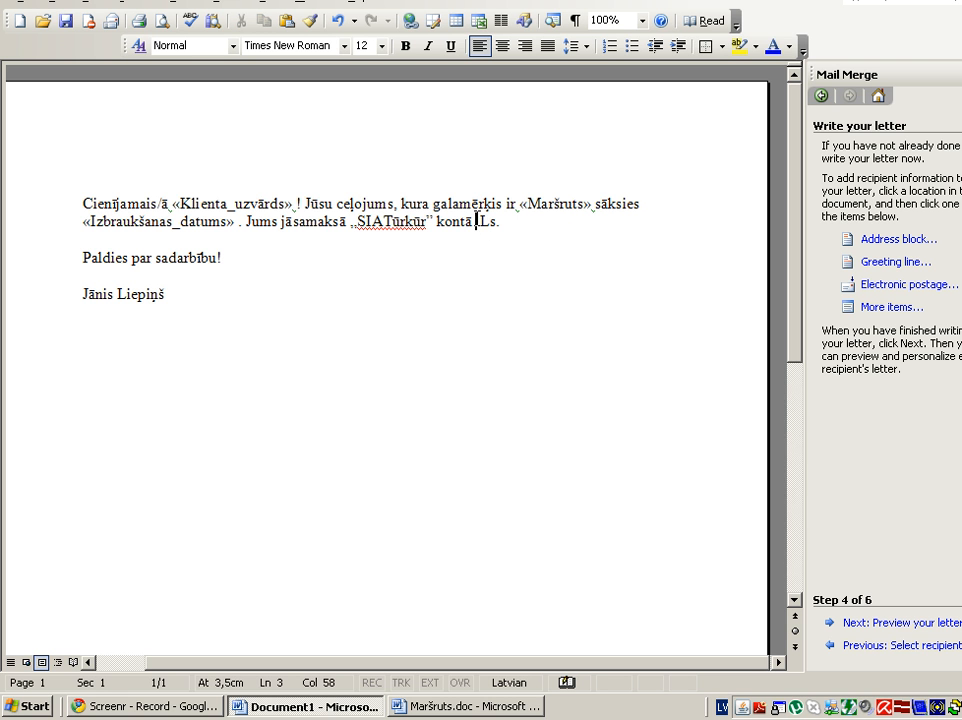
Insert a single Cena_Ls merge field between "kontā" and "Ls." in the payment sentence.
click(872, 312)
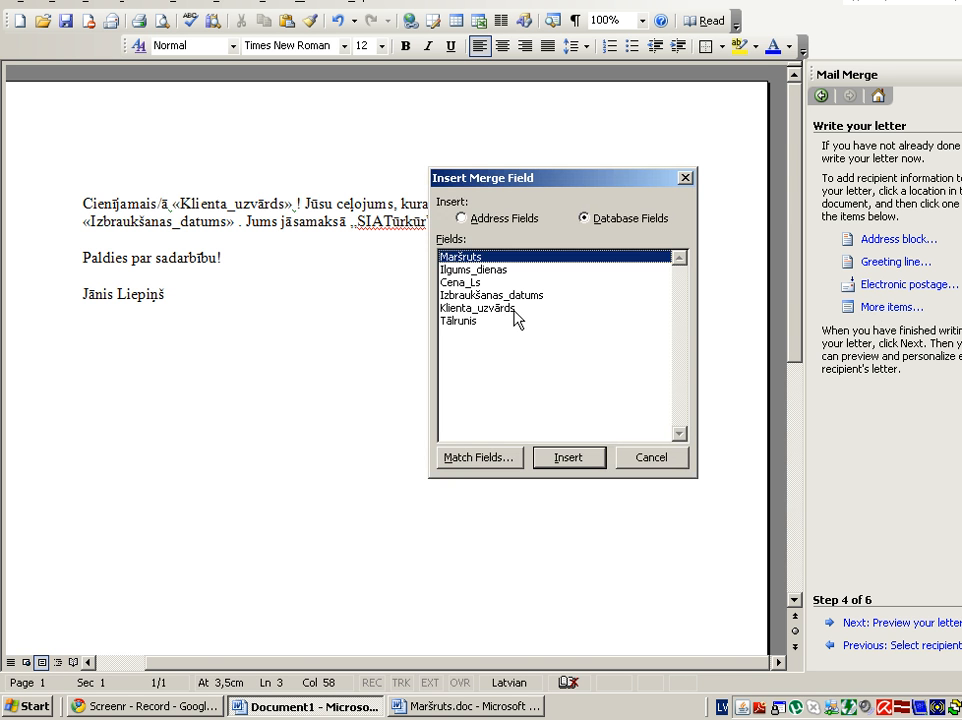
click(465, 285)
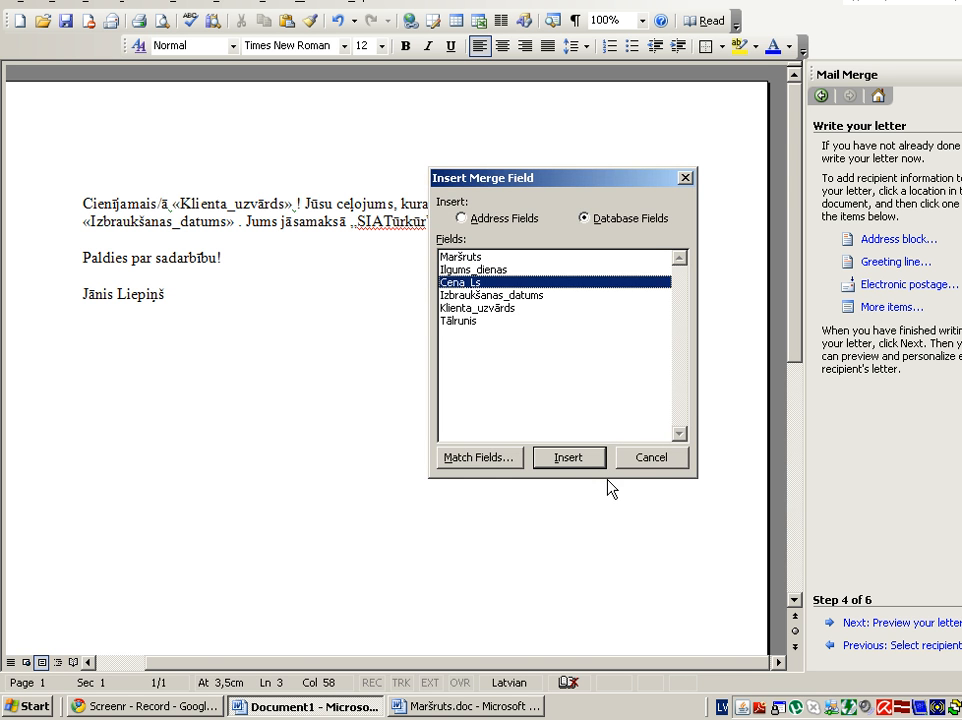
click(581, 463)
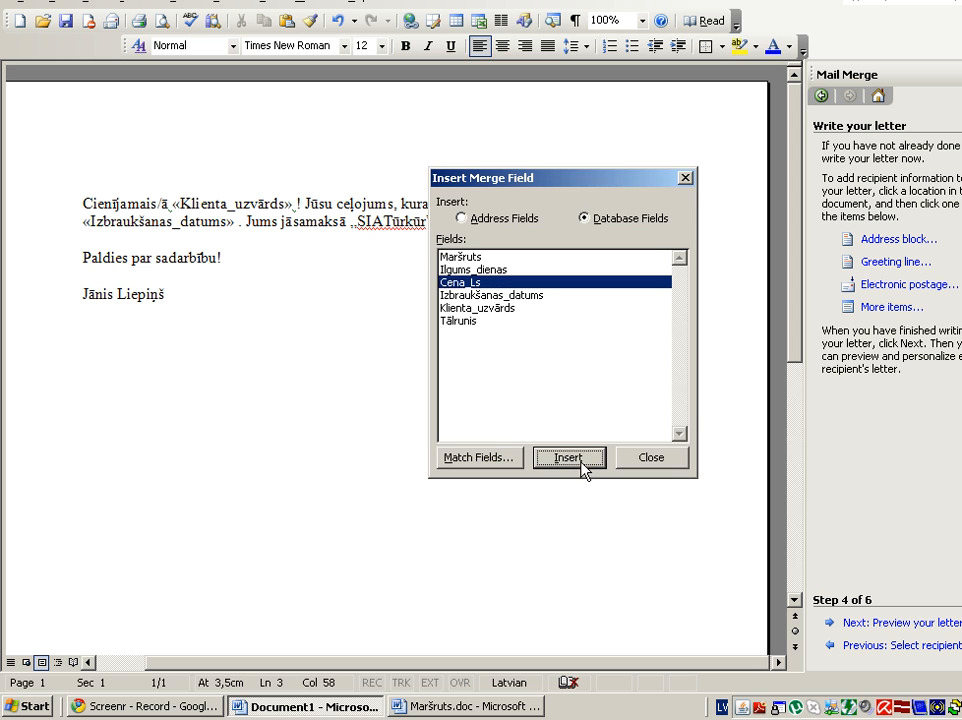
click(646, 457)
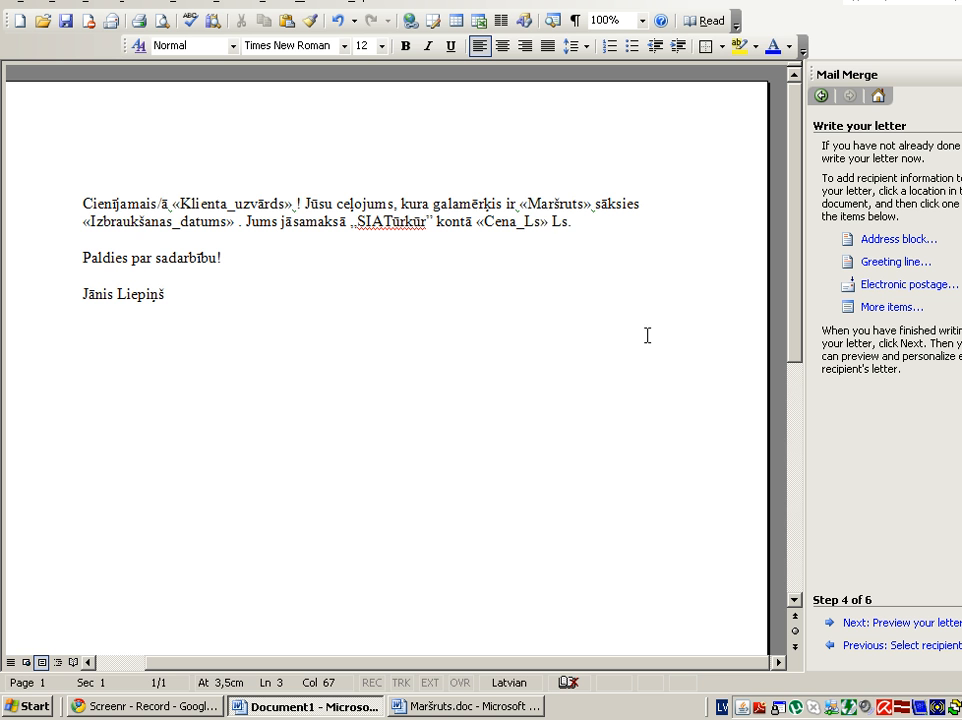
Preview the merged letters through to recipient 10 and proceed to the stage for completing the merge.
click(870, 623)
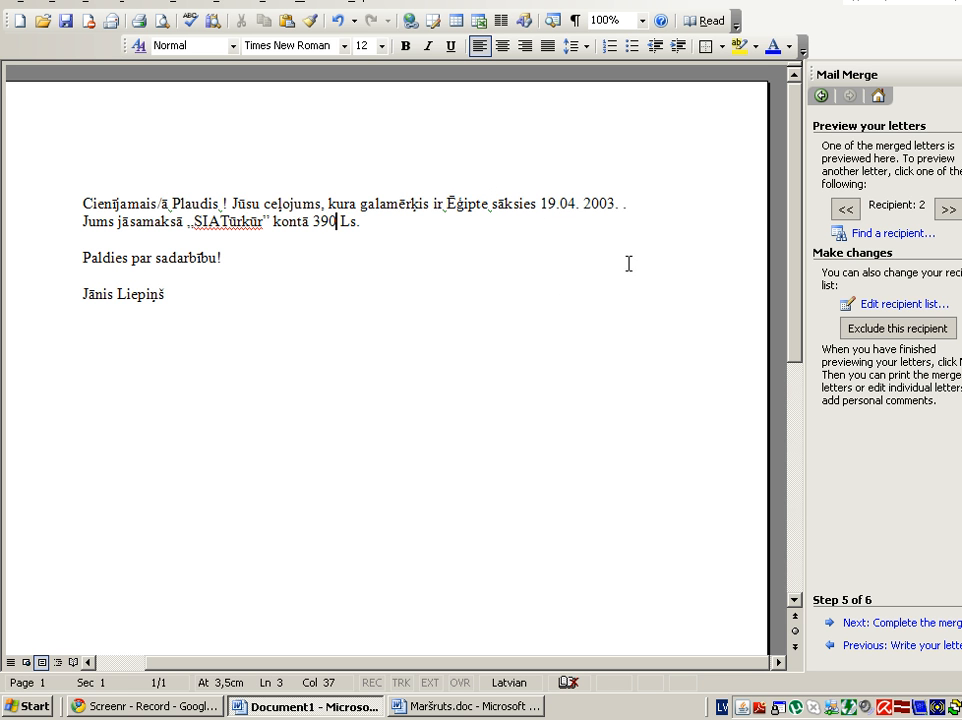
click(946, 208)
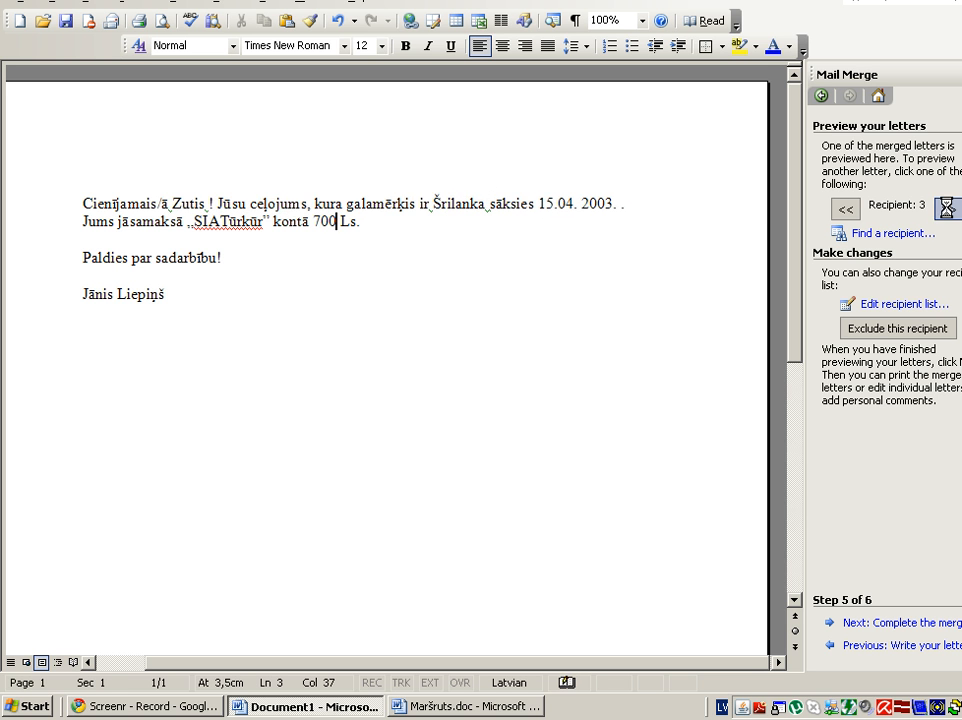
click(946, 208)
click(946, 208)
click(946, 210)
click(946, 210)
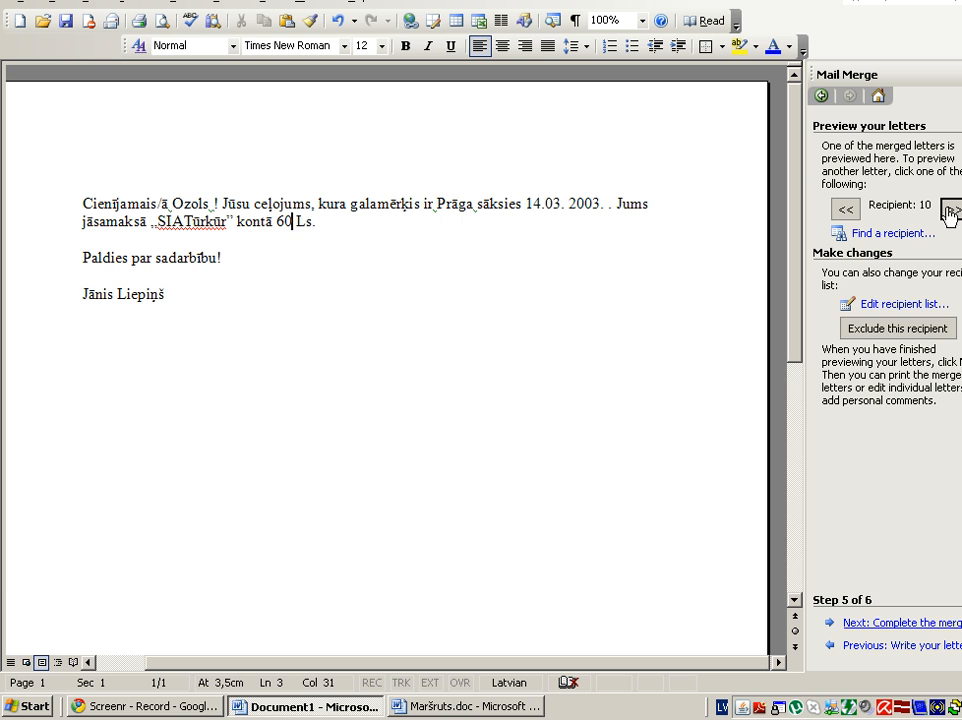
click(920, 623)
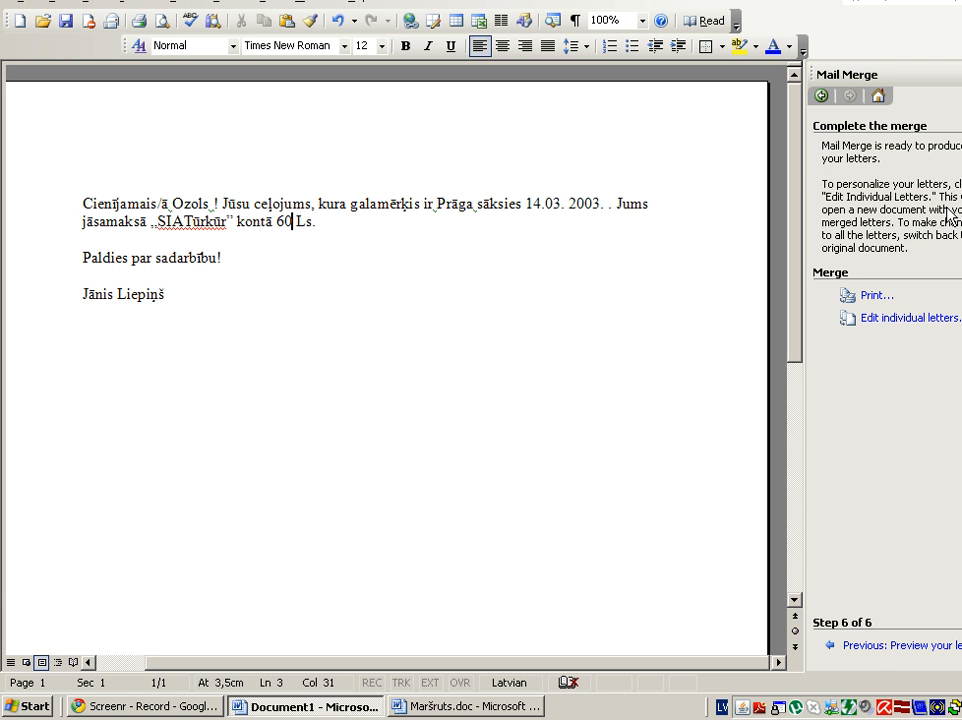